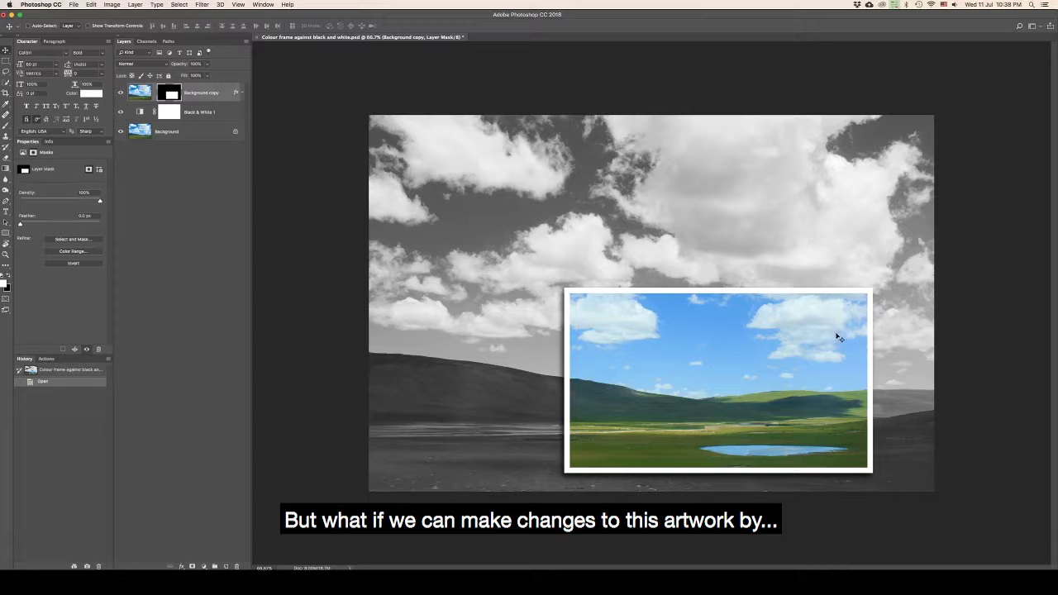
# Step: Move the colour frame's mask slightly right, then shrink it to about 85% with Free Transform, keeping its bottom-right corner in place
pyautogui.moveTo(841, 337); pyautogui.dragTo(889, 351)
pyautogui.hotkey('ctrl', 't')
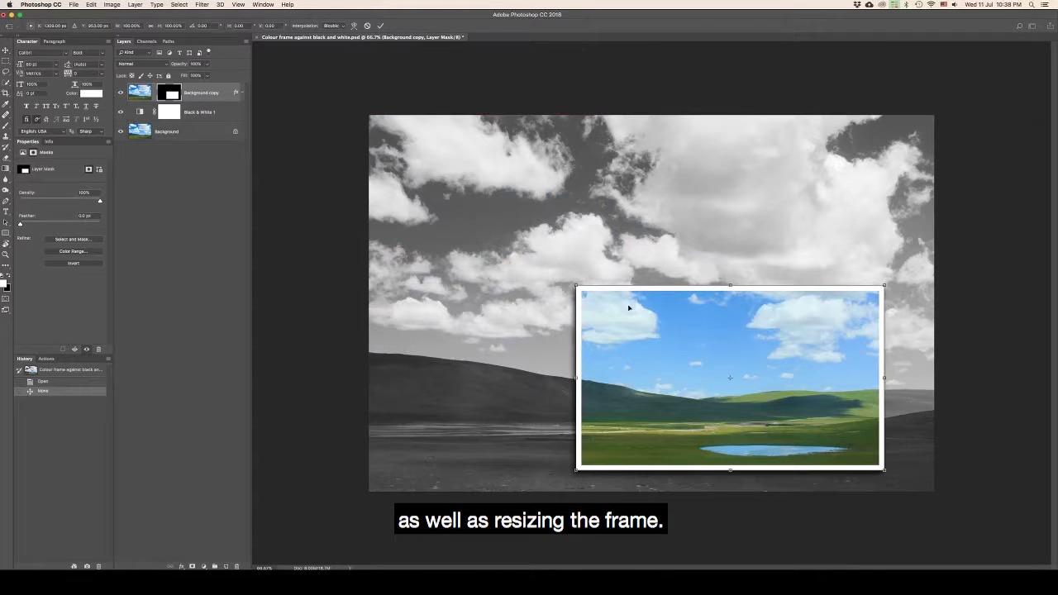
pyautogui.moveTo(571, 286); pyautogui.dragTo(626, 308)
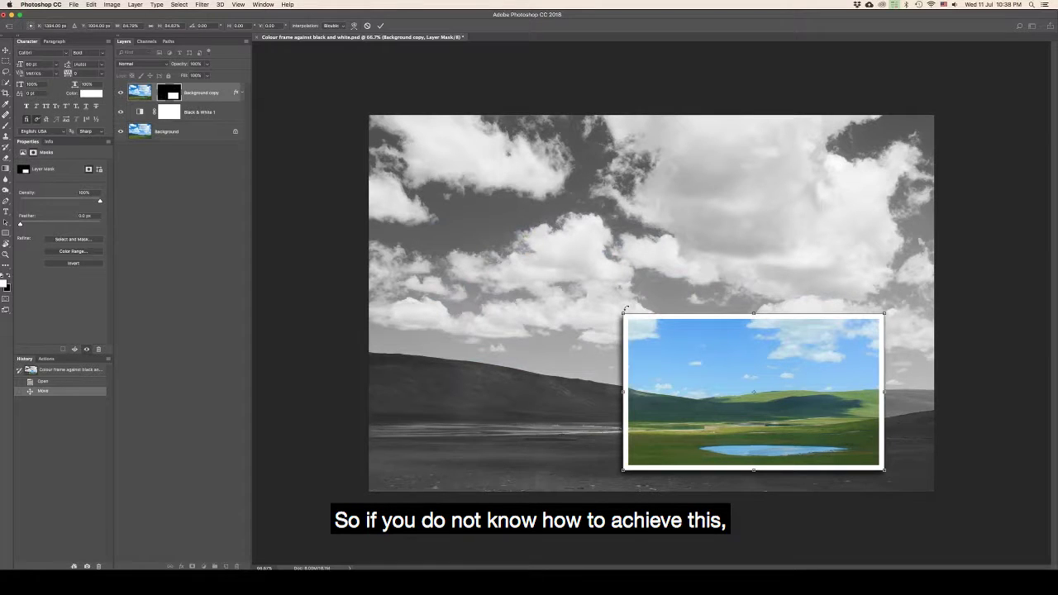
pyautogui.press('Return')
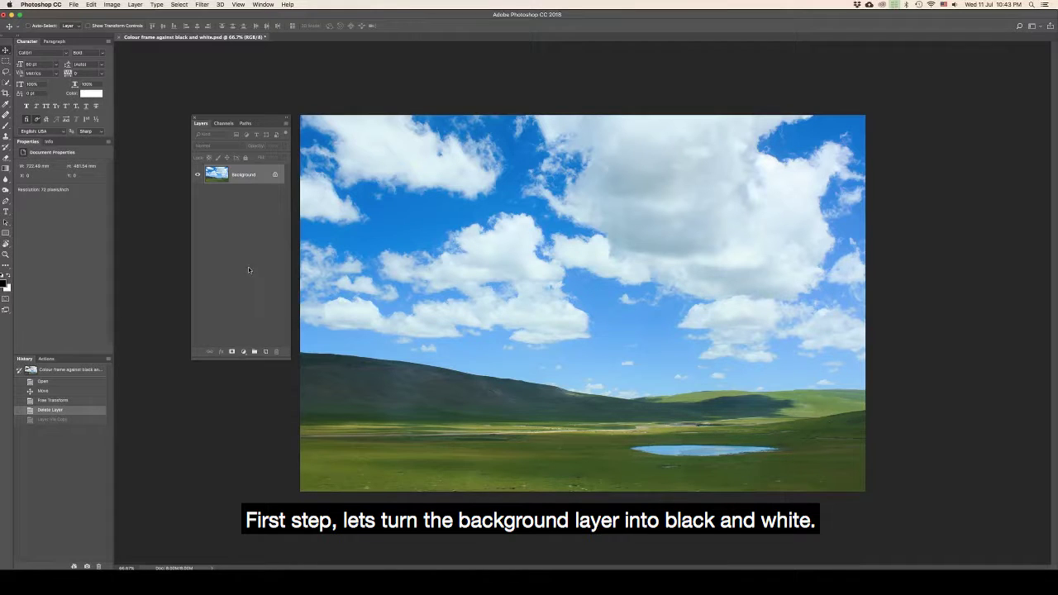
# Step: Add a Black & White adjustment layer, then duplicate the Background layer and bring the copy to the top of the layer stack
pyautogui.click(243, 352)
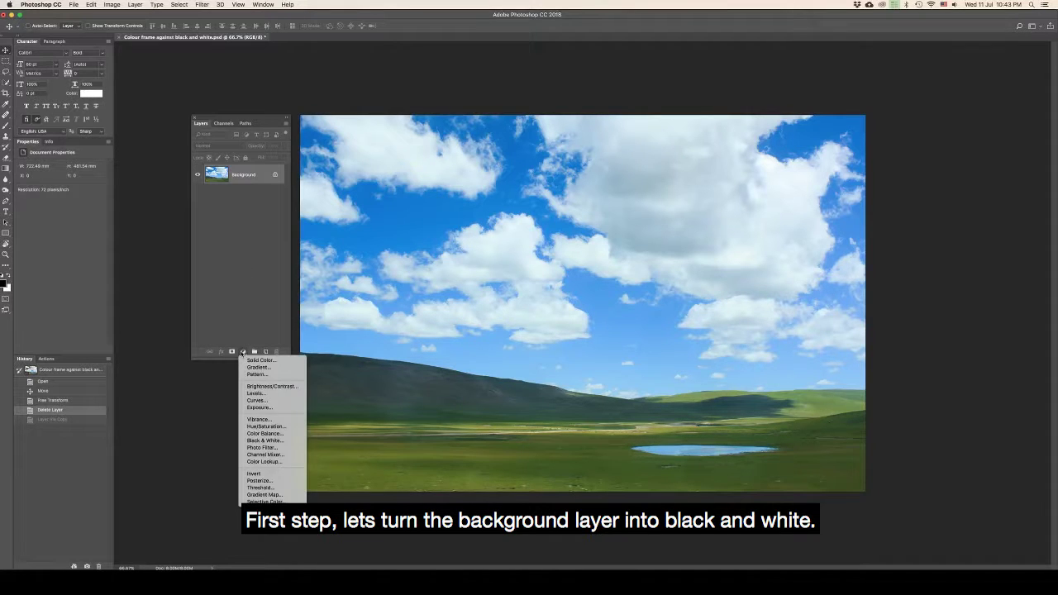
pyautogui.click(283, 444)
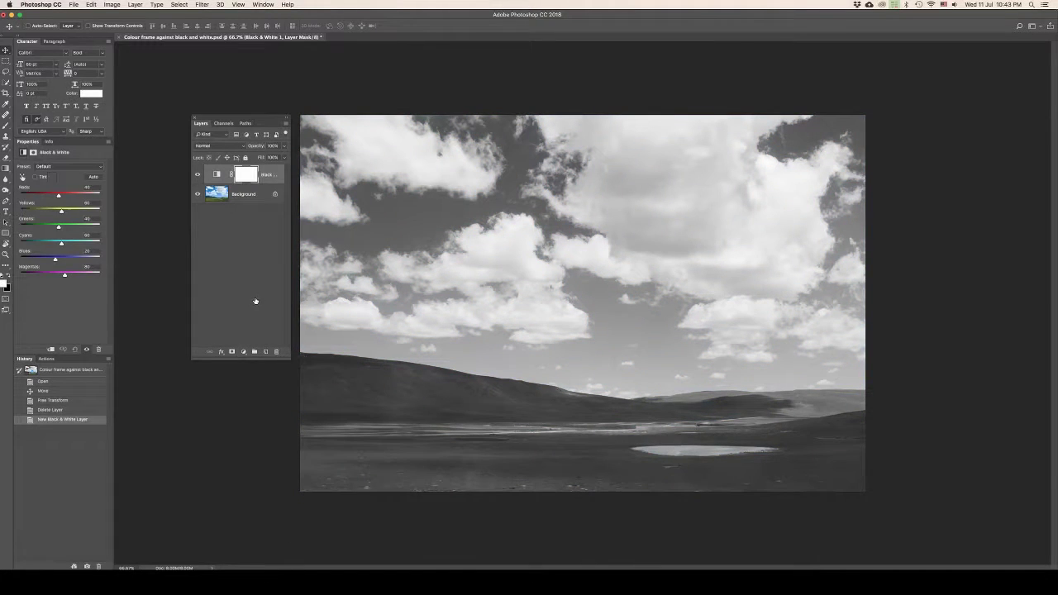
pyautogui.click(270, 197)
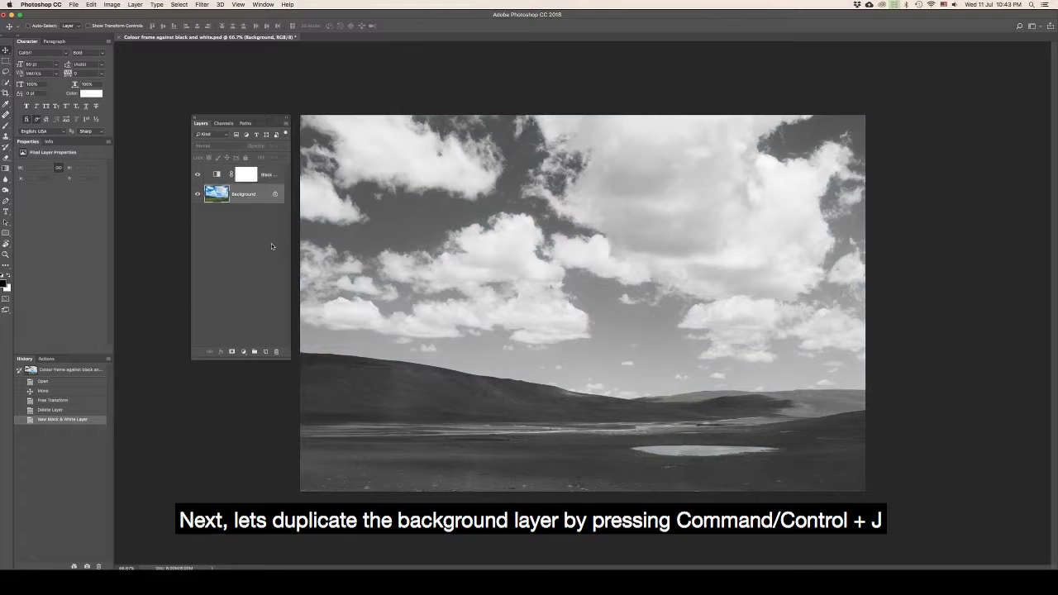
pyautogui.press('super+j')
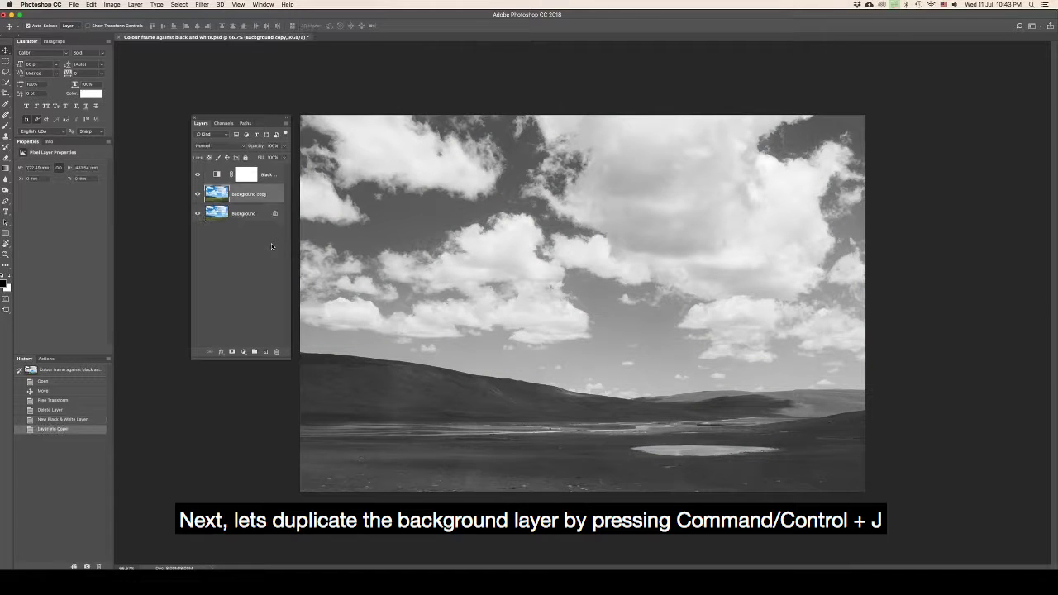
pyautogui.press('super+shift+bracketright')
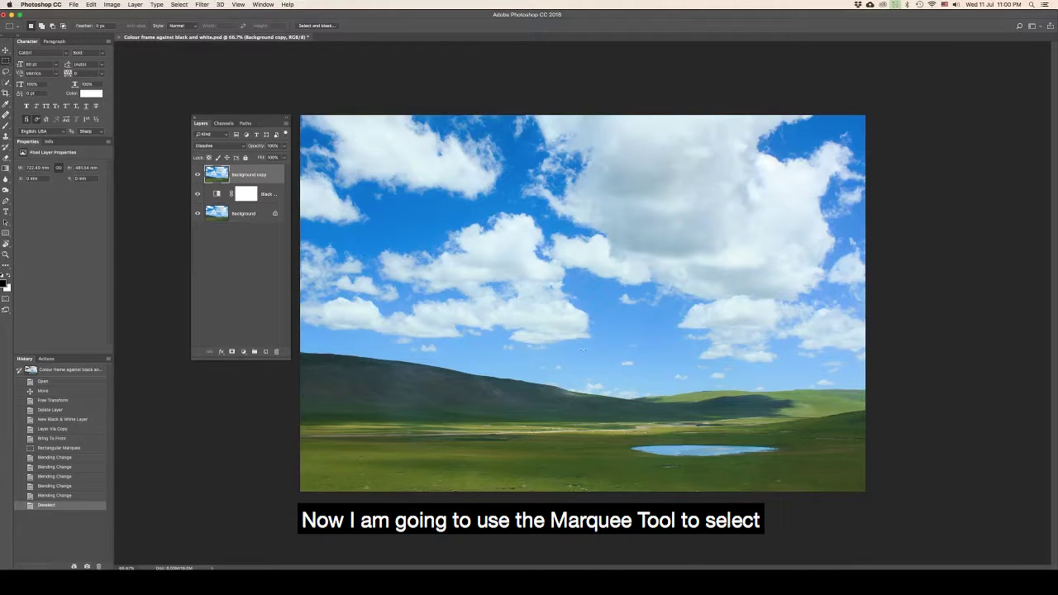
# Step: Mask the Background copy layer to a rectangular marquee selection around the lake in the lower right of the photo
pyautogui.moveTo(569, 334); pyautogui.dragTo(807, 475)
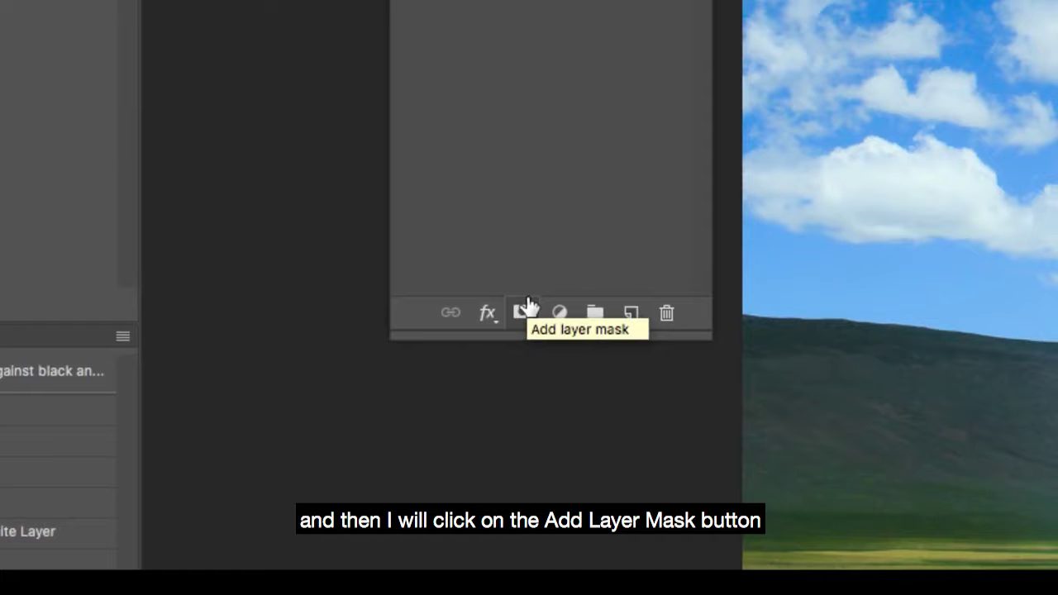
pyautogui.click(528, 309)
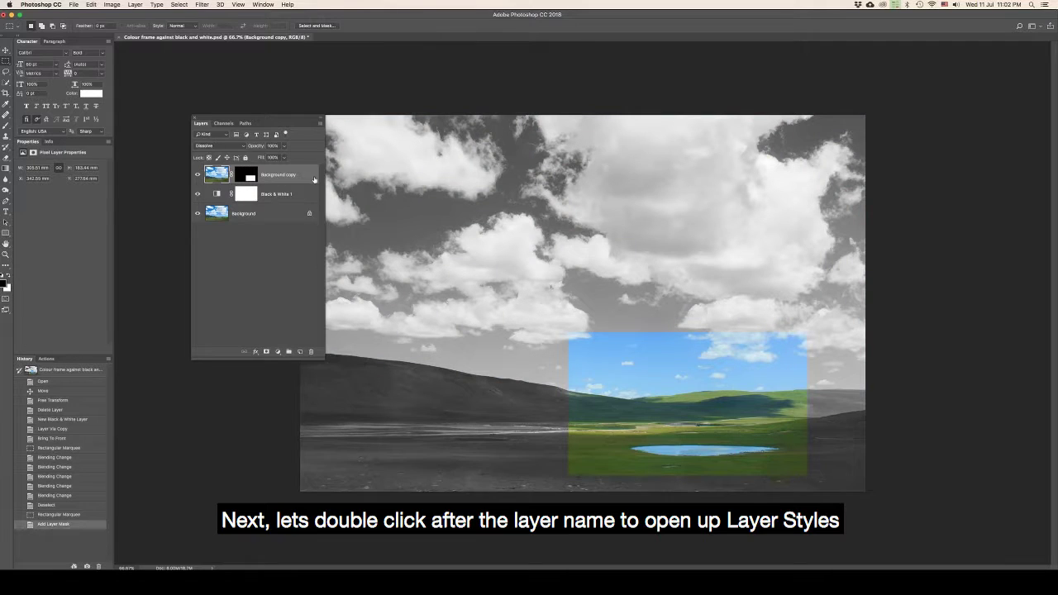
# Step: Give the Background copy layer a white stroke, trying the Outside position before setting it to Inside
pyautogui.doubleClick(308, 175)
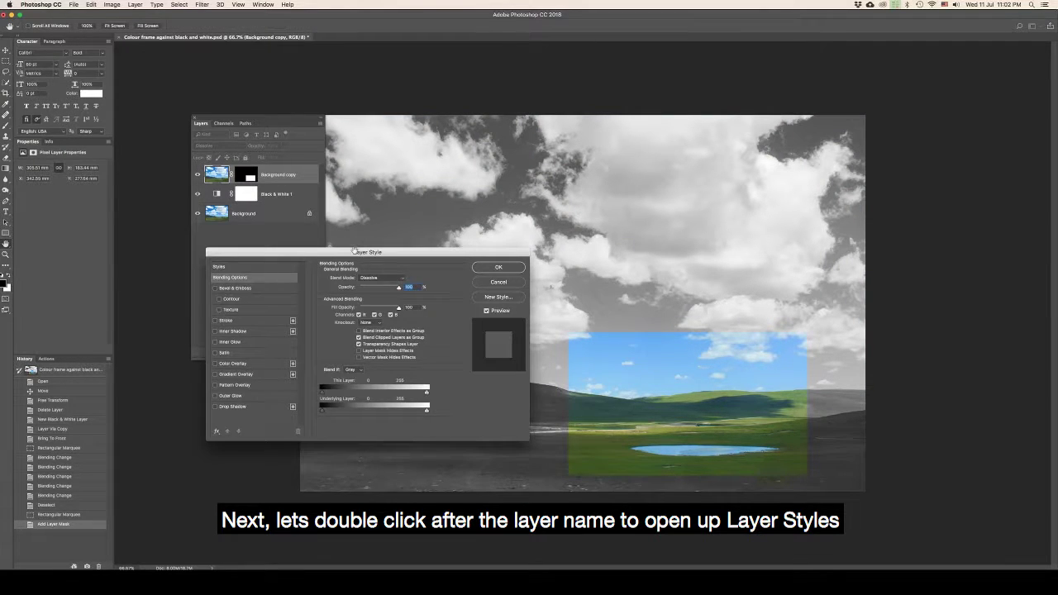
pyautogui.moveTo(355, 251); pyautogui.dragTo(368, 237)
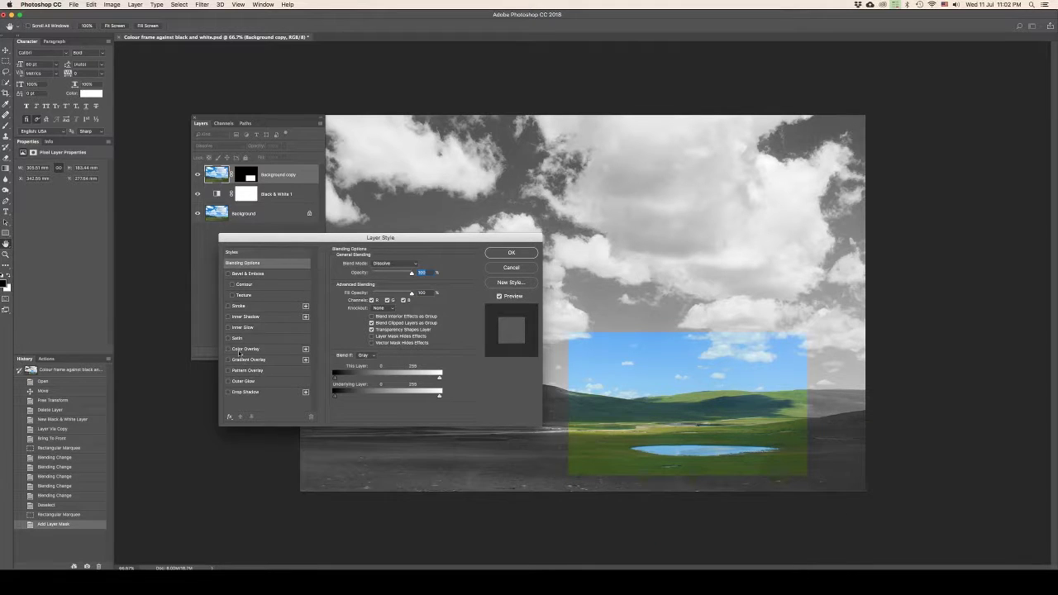
pyautogui.click(250, 307)
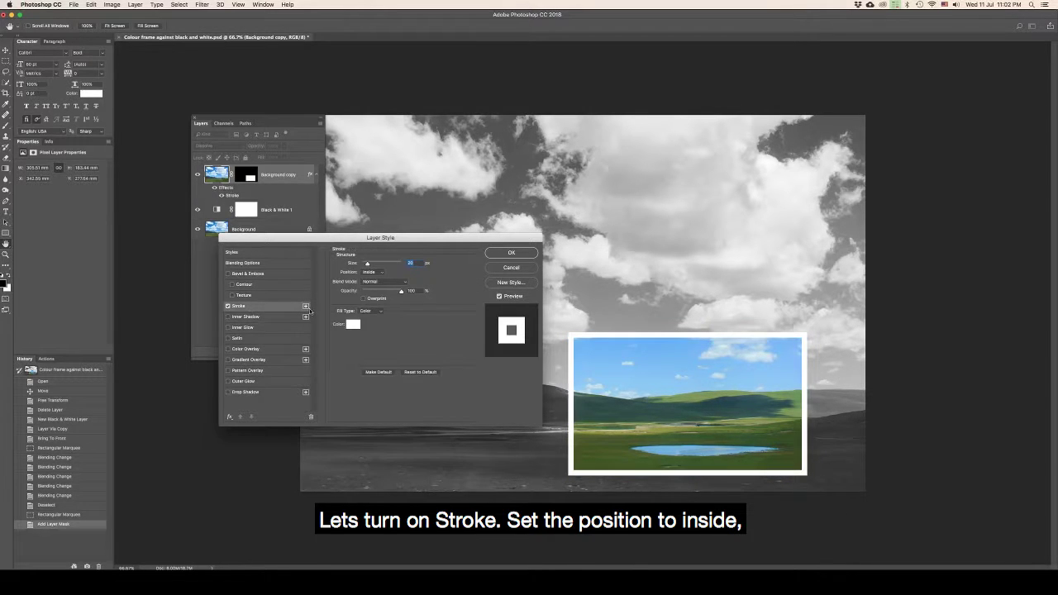
pyautogui.click(381, 273)
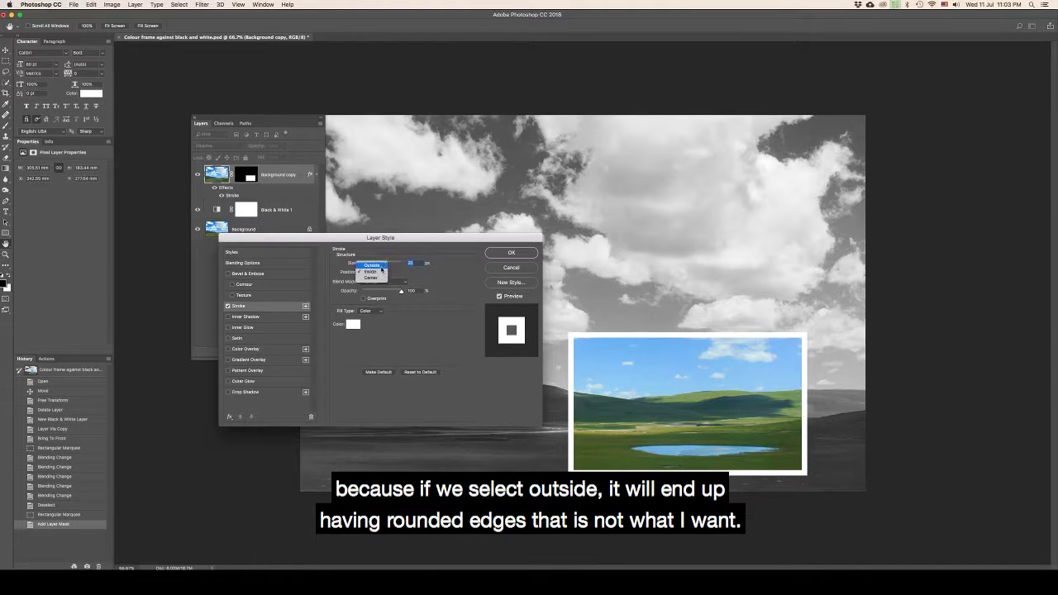
pyautogui.click(374, 265)
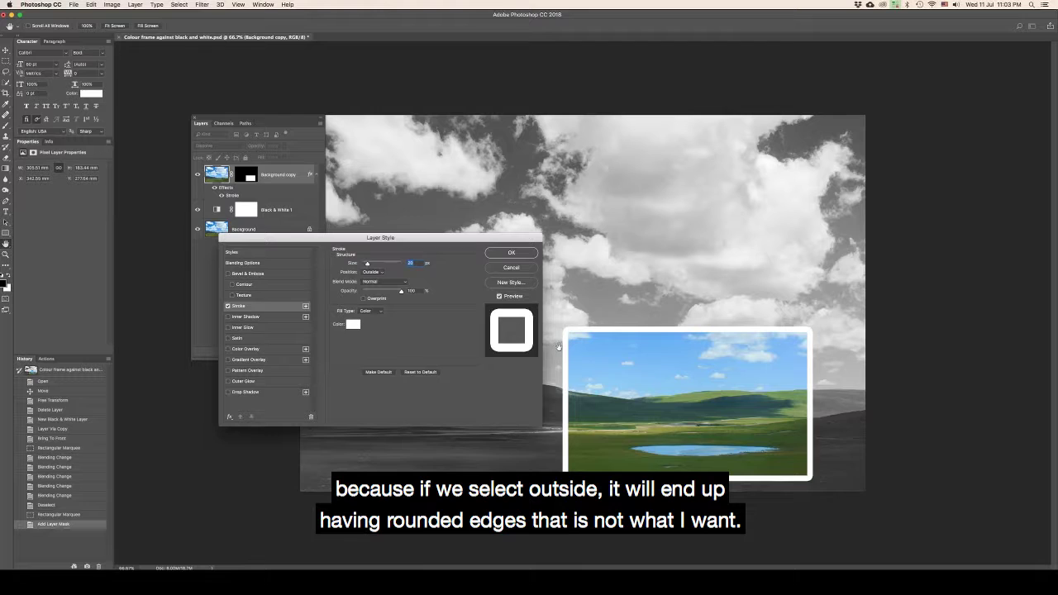
pyautogui.click(374, 273)
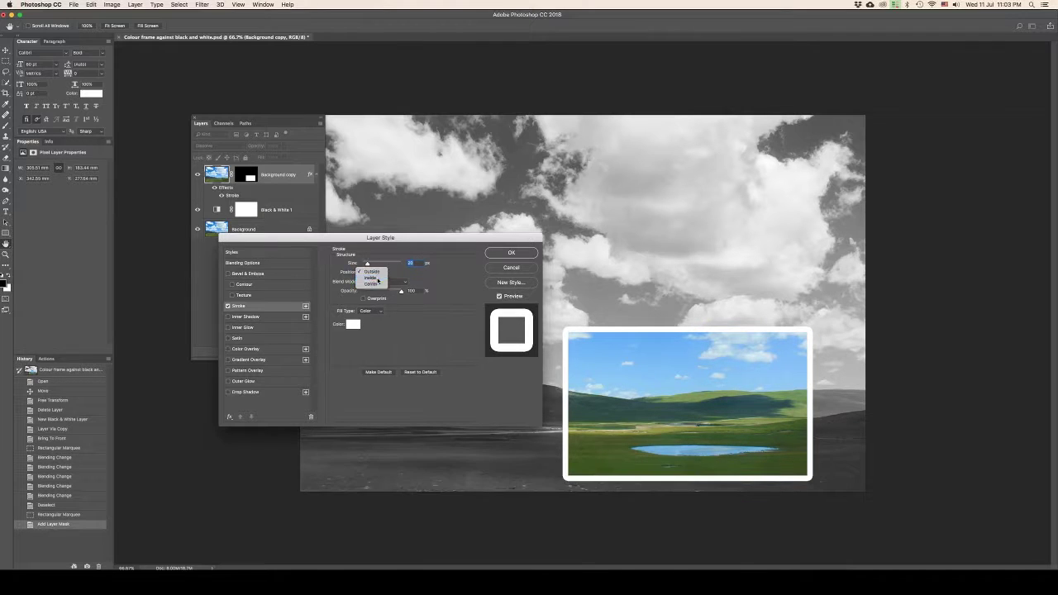
pyautogui.click(374, 282)
# Step: Set the frame's stroke size to 20 px, add a drop shadow and apply the layer style
pyautogui.moveTo(369, 263)
pyautogui.mouseDown()
pyautogui.moveTo(387, 264)
pyautogui.moveTo(367, 264)
pyautogui.mouseUp()
pyautogui.write('20')
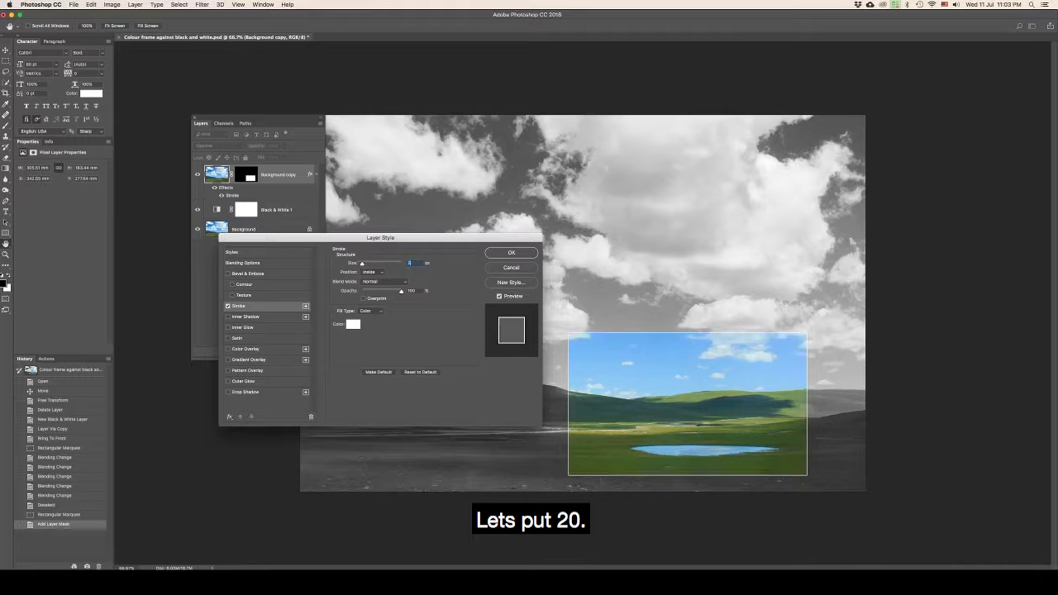
pyautogui.click(274, 393)
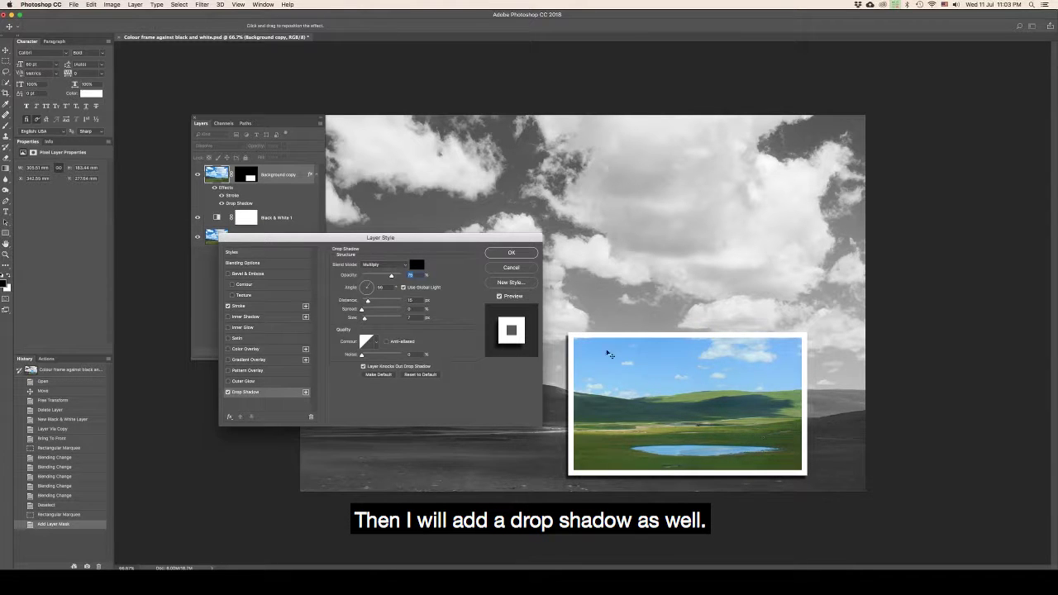
pyautogui.click(513, 255)
# Step: Unlink the Background copy layer from its layer mask and select the mask
pyautogui.doubleClick(232, 176)
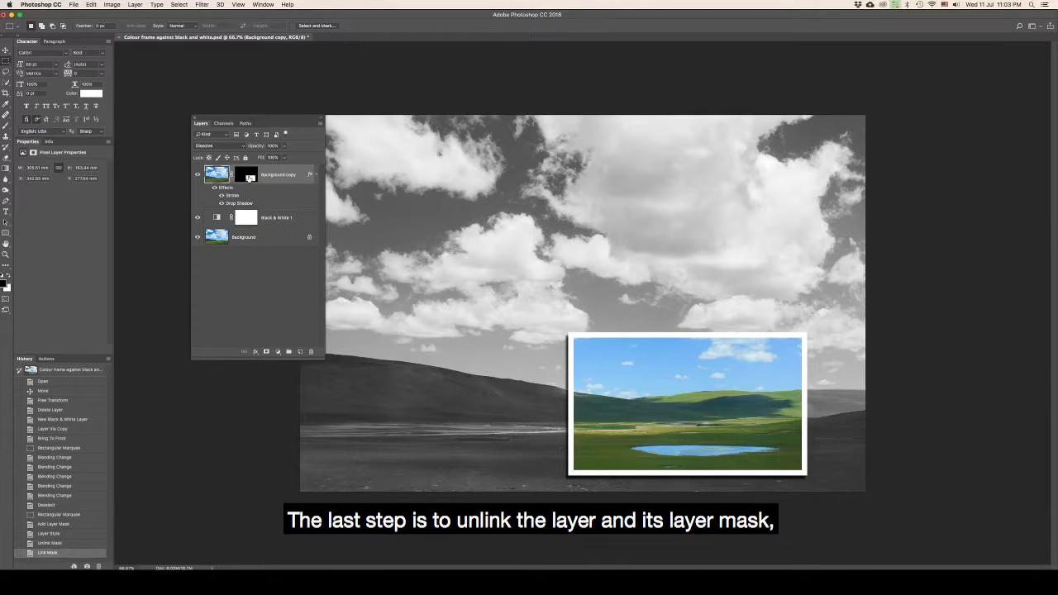
pyautogui.click(233, 177)
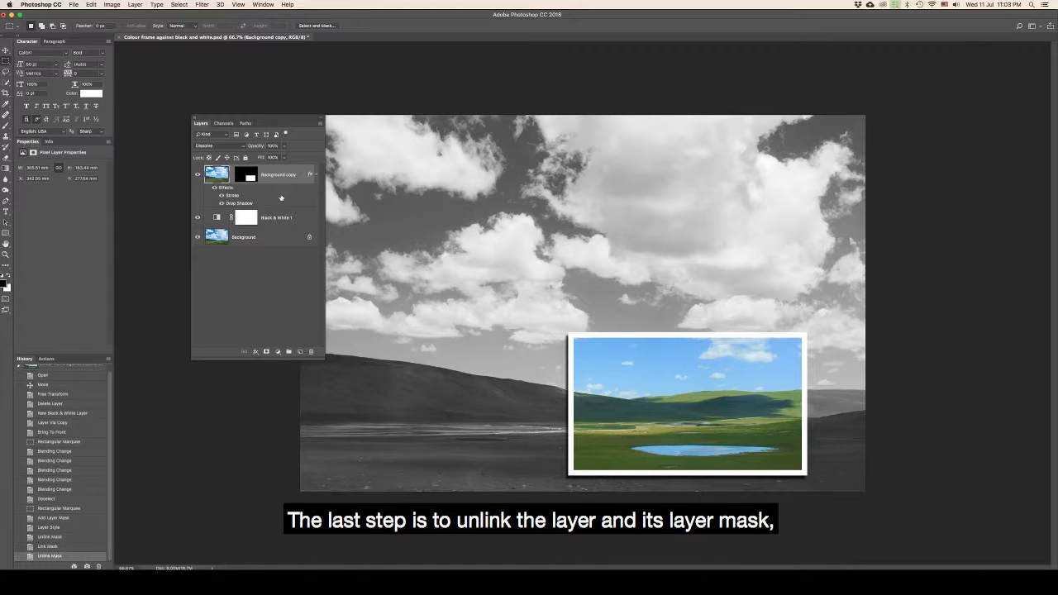
pyautogui.click(244, 176)
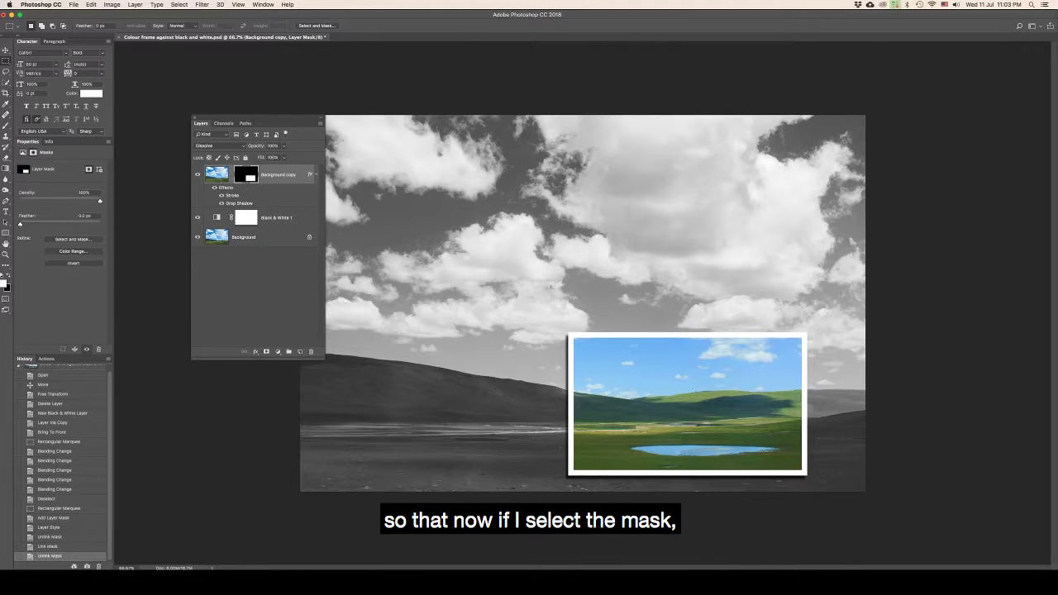
# Step: Move the mask of the colour frame over the photo and resize it with Free Transform
pyautogui.press('v')
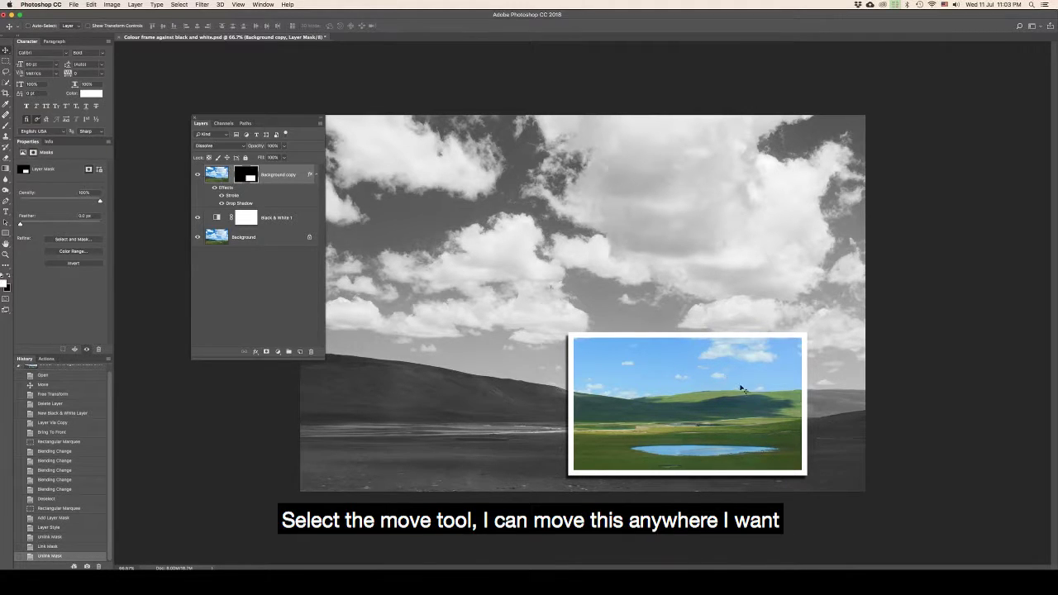
pyautogui.moveTo(759, 400); pyautogui.dragTo(794, 434)
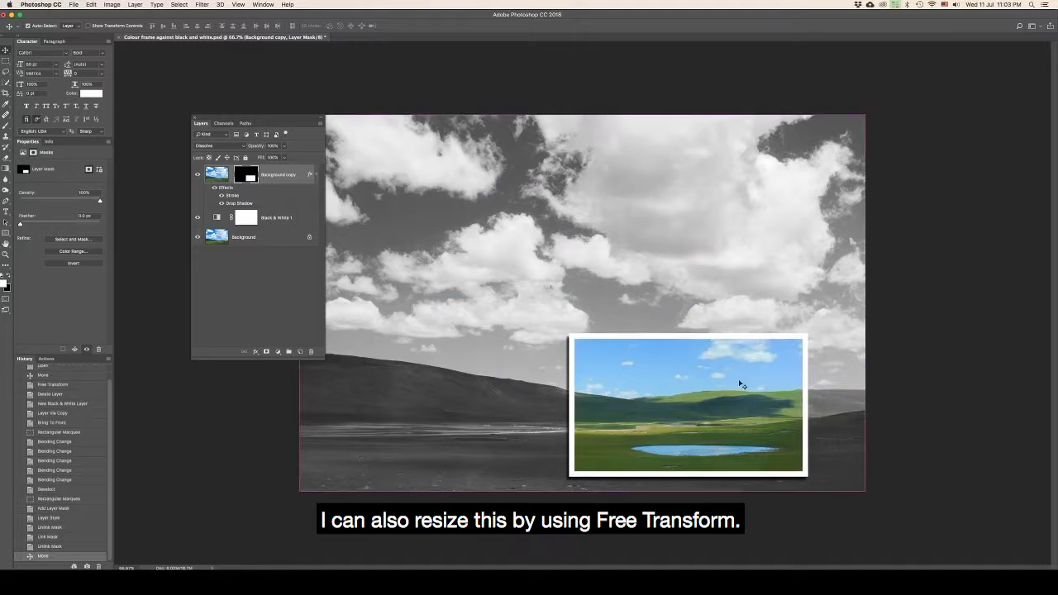
pyautogui.hotkey('ctrl', 't')
pyautogui.moveTo(568, 330); pyautogui.dragTo(574, 306)
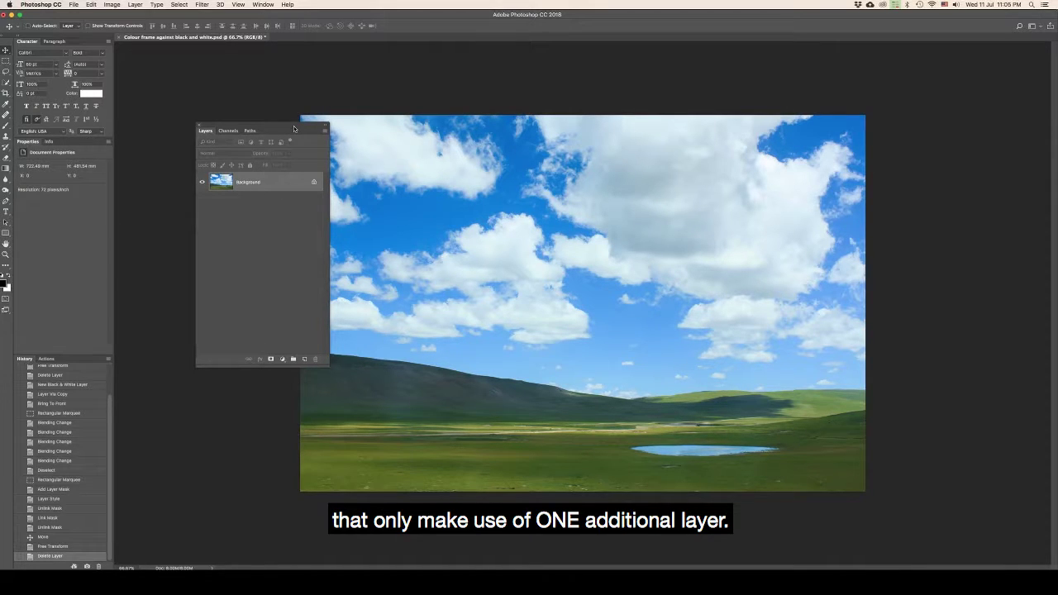
# Step: Add a Black & White adjustment layer above Background and fill a rectangle around the lake with black in its mask, then deselect
pyautogui.click(282, 360)
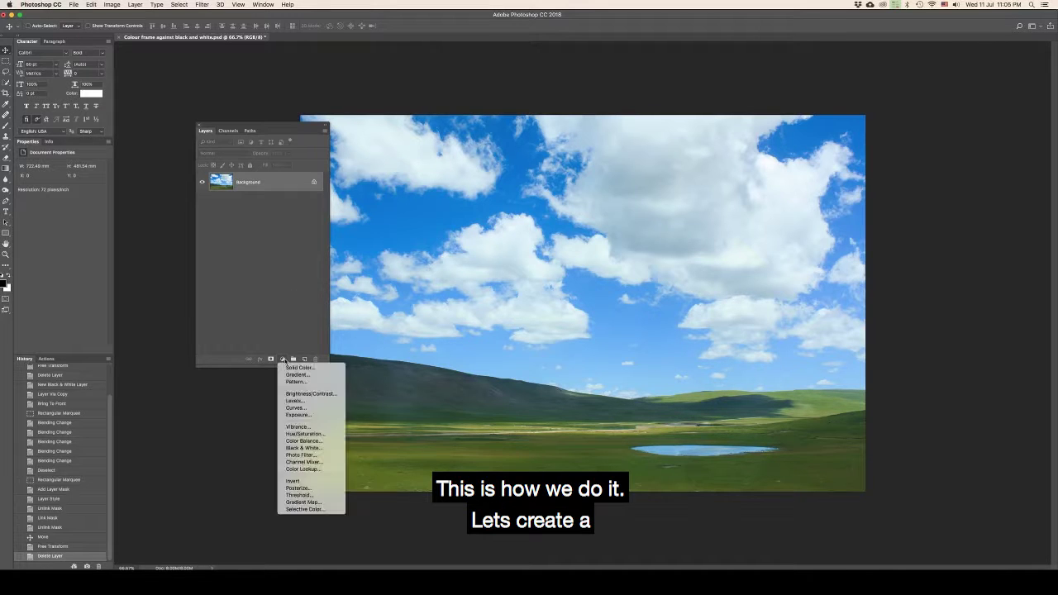
pyautogui.click(304, 448)
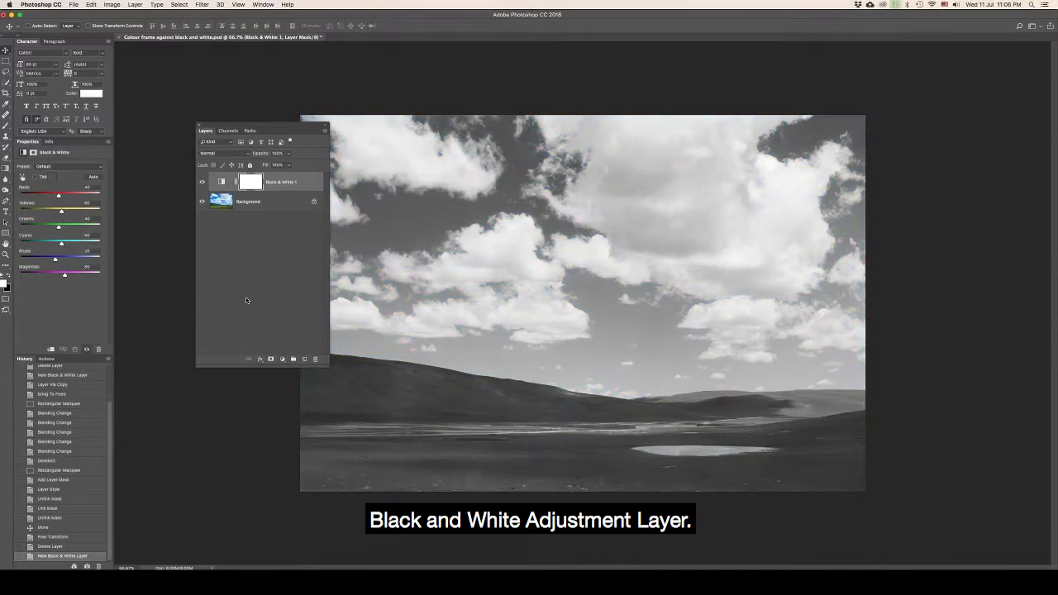
pyautogui.click(252, 180)
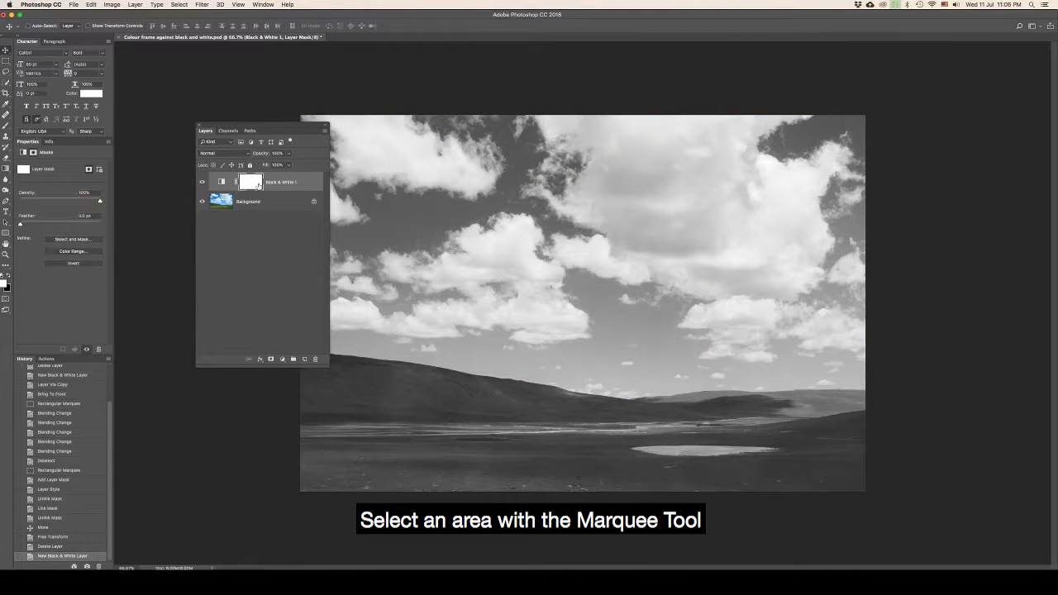
pyautogui.press('m')
pyautogui.moveTo(570, 327); pyautogui.dragTo(803, 467)
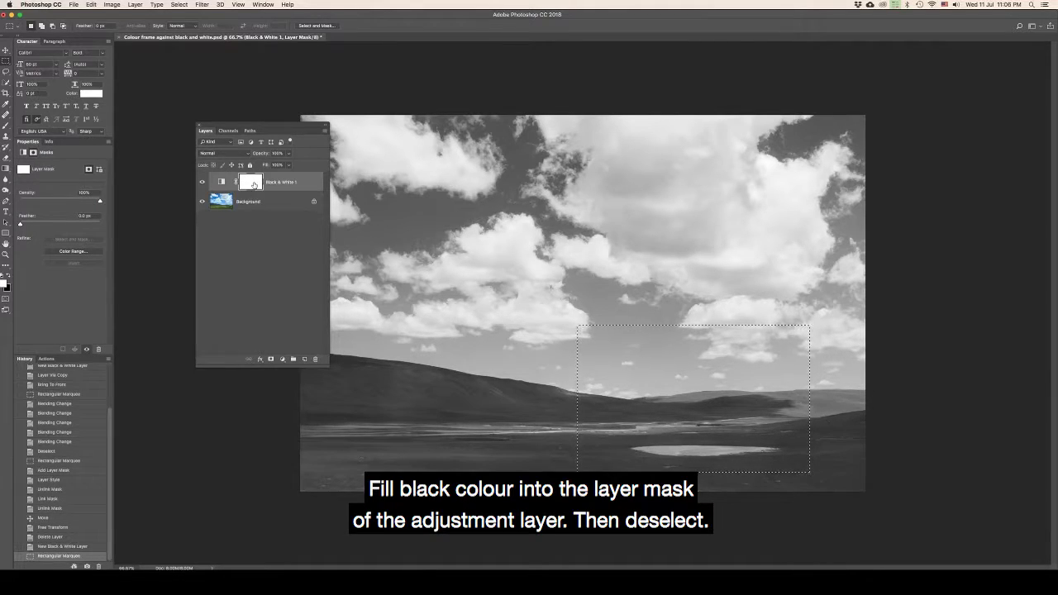
pyautogui.hotkey('alt', 'BackSpace')
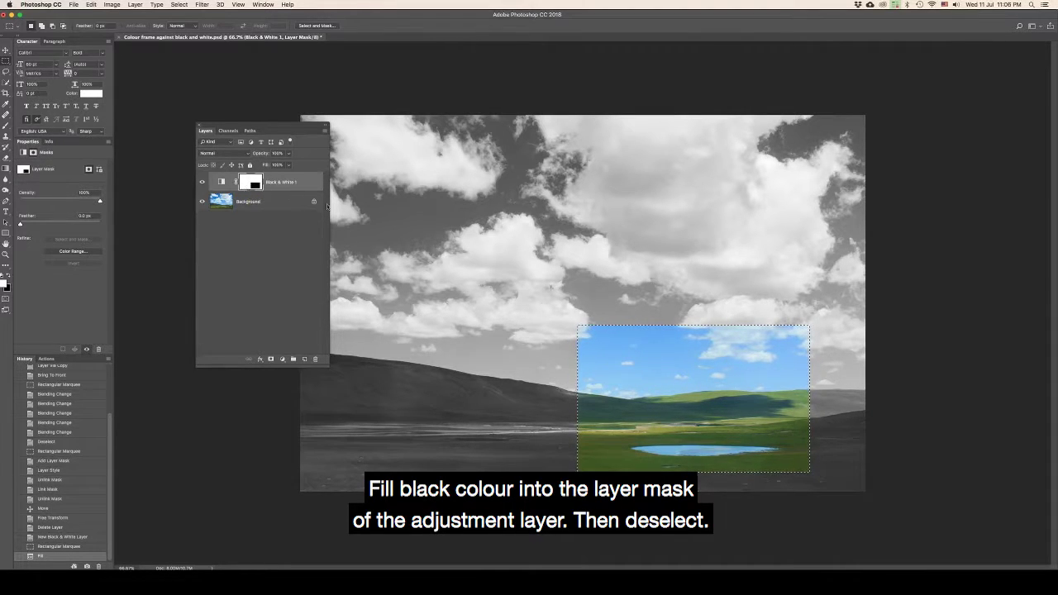
pyautogui.press('super+d')
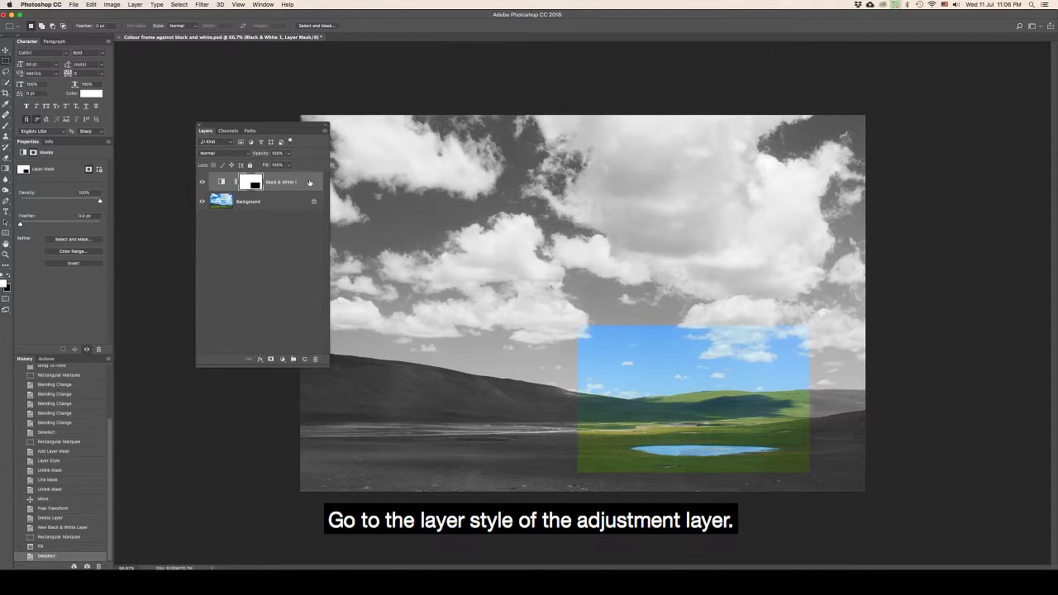
# Step: Give the Black & White adjustment layer a white 20 px stroke with its position set to Outside
pyautogui.click(309, 181)
pyautogui.doubleClick(309, 182)
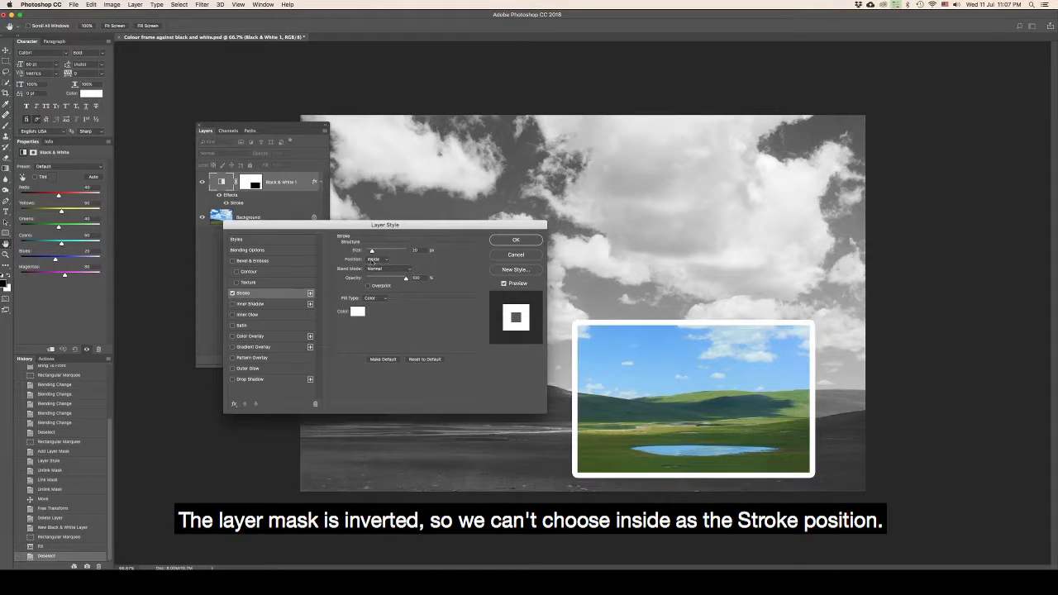
pyautogui.click(383, 259)
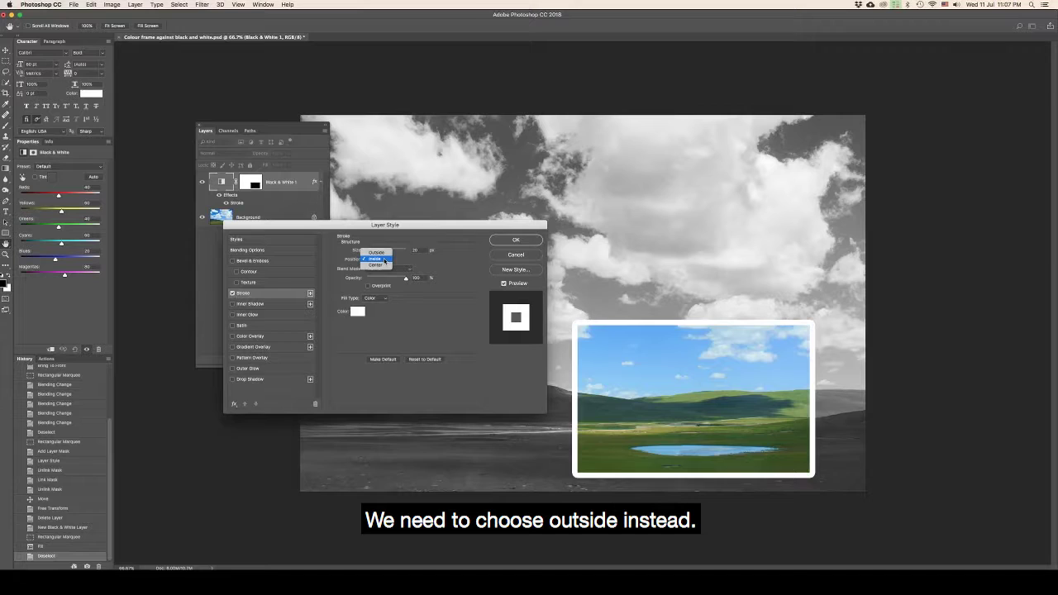
pyautogui.click(384, 253)
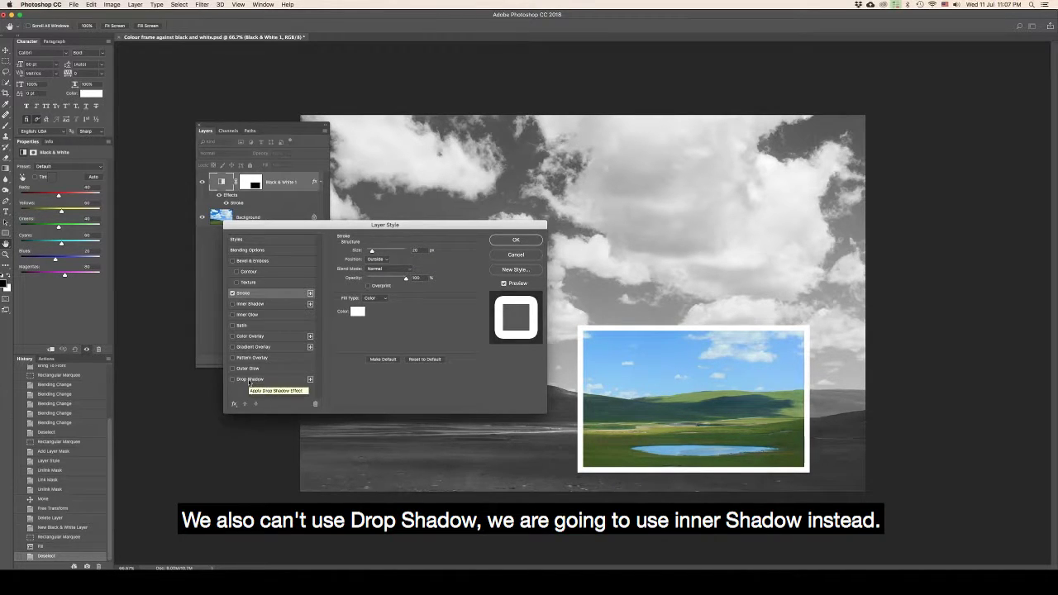
# Step: Add an inner shadow to the adjustment layer with higher opacity and a distance of about 12 px, and apply the style
pyautogui.click(233, 305)
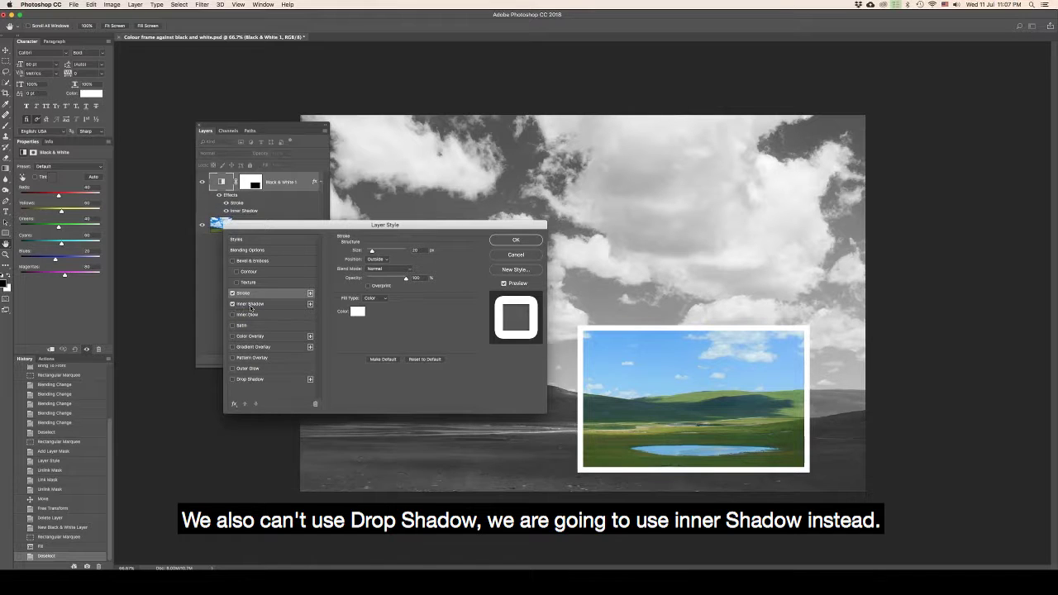
pyautogui.click(251, 304)
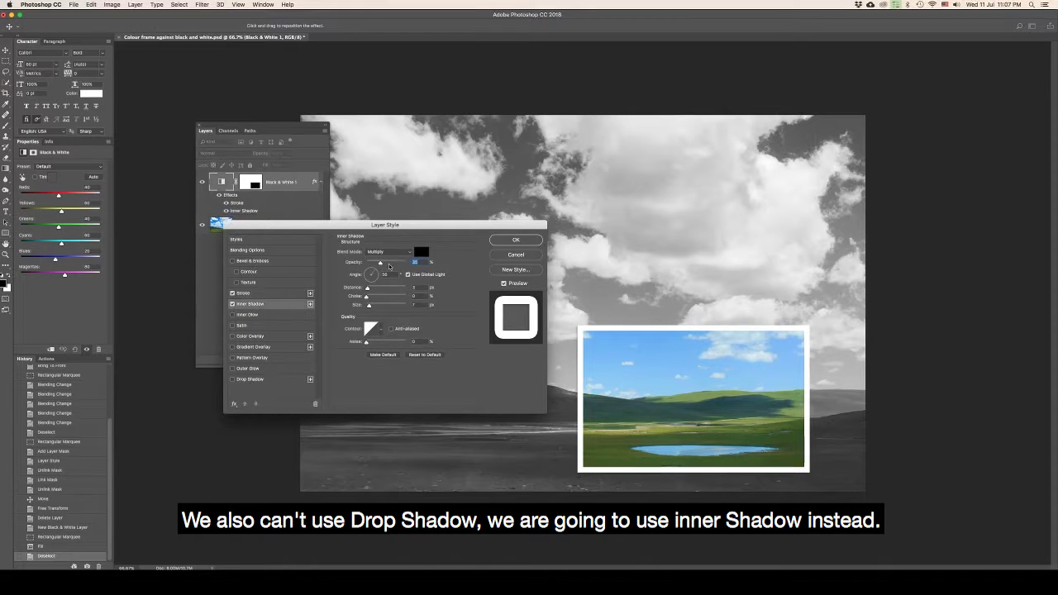
pyautogui.moveTo(389, 265); pyautogui.dragTo(402, 263)
pyautogui.moveTo(560, 371); pyautogui.dragTo(609, 372)
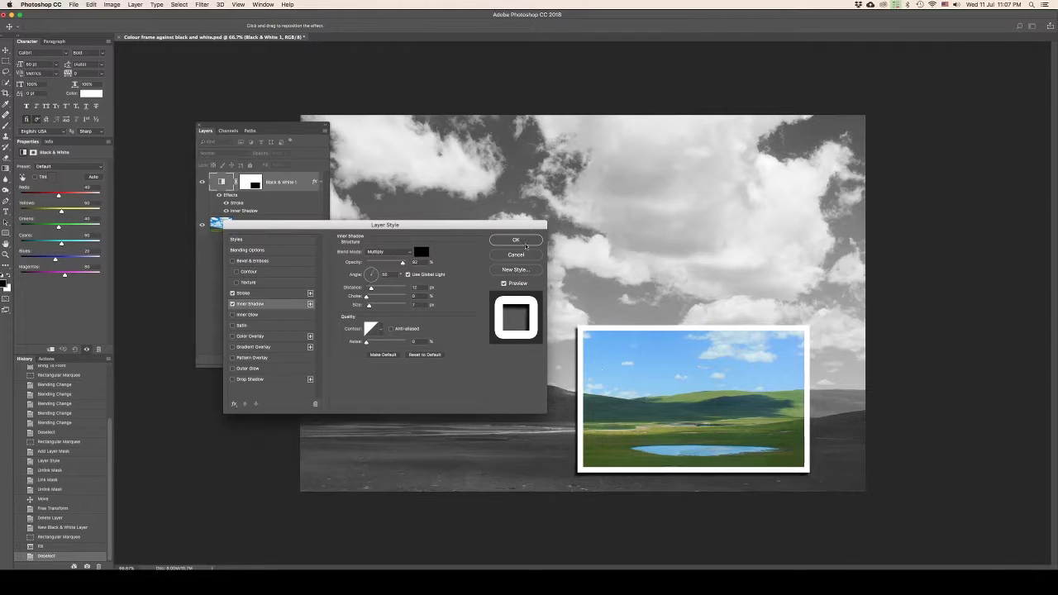
pyautogui.click(516, 240)
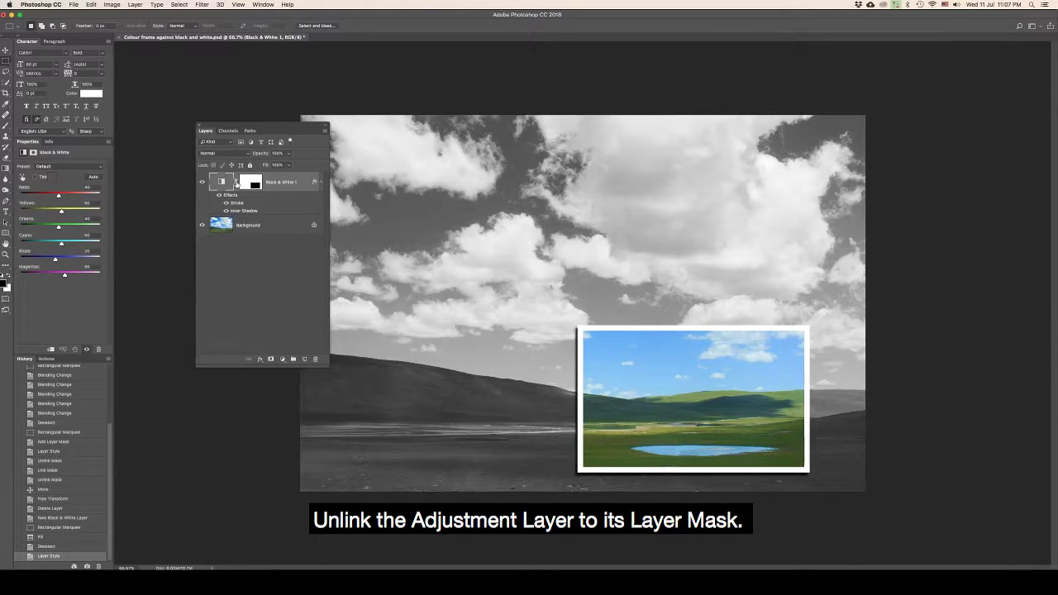
# Step: Unlink the adjustment layer from its mask and move the mask slightly down and to the right
pyautogui.click(236, 183)
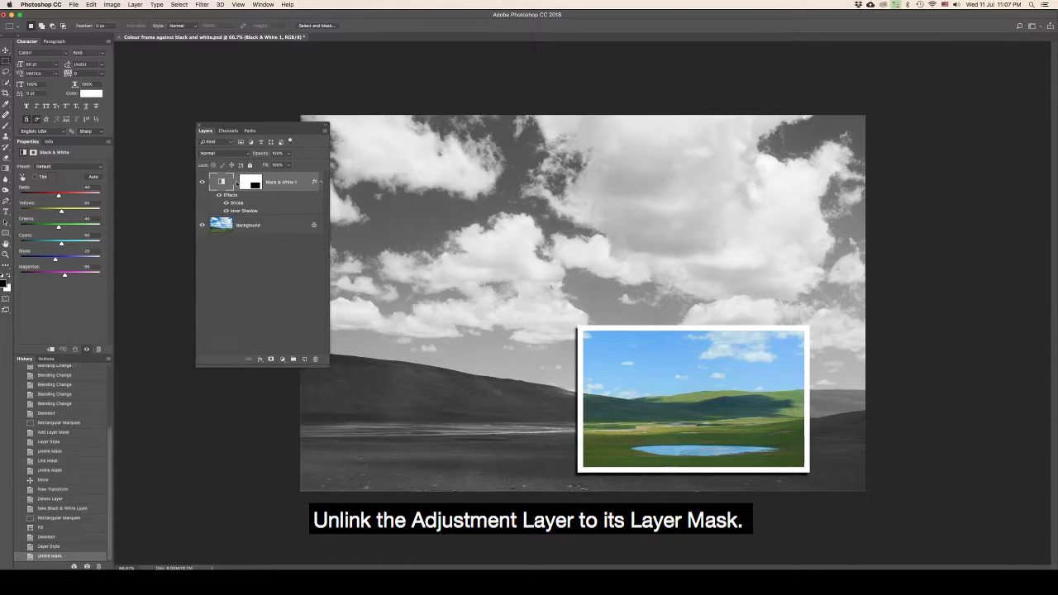
pyautogui.click(251, 183)
pyautogui.press('v')
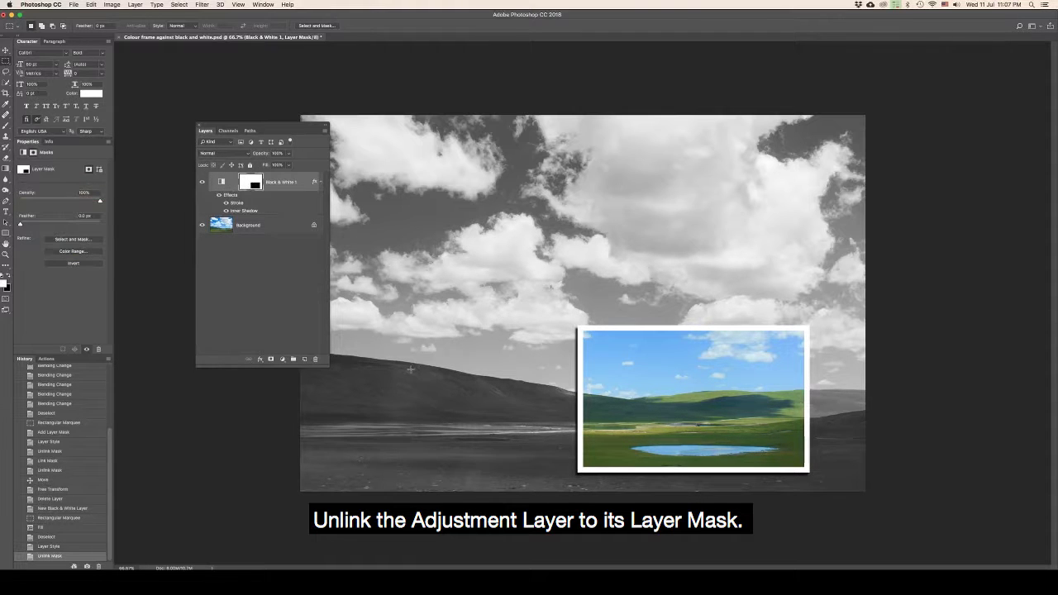
pyautogui.moveTo(642, 367); pyautogui.dragTo(723, 436)
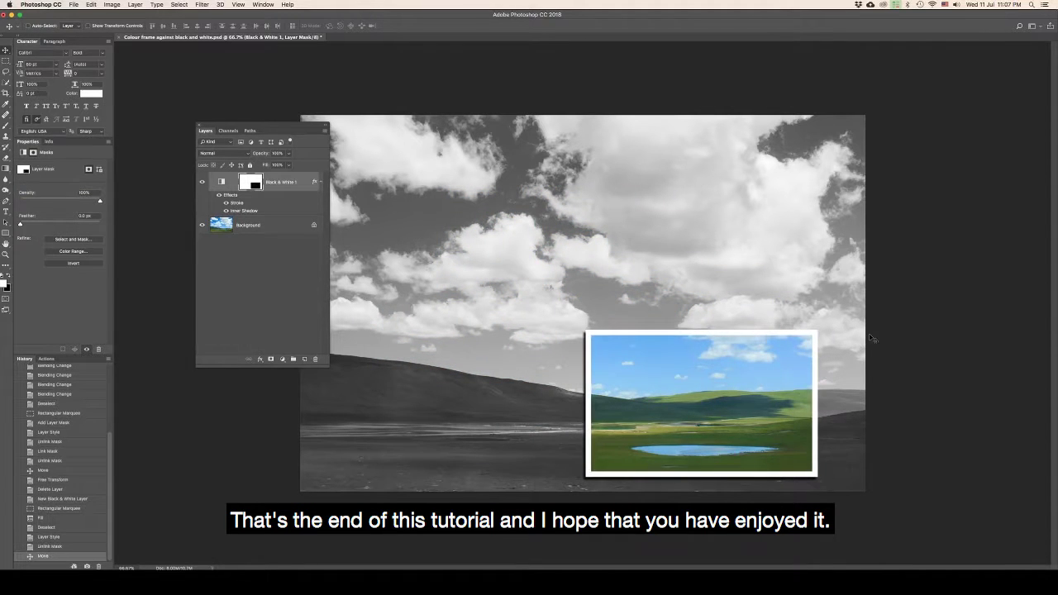